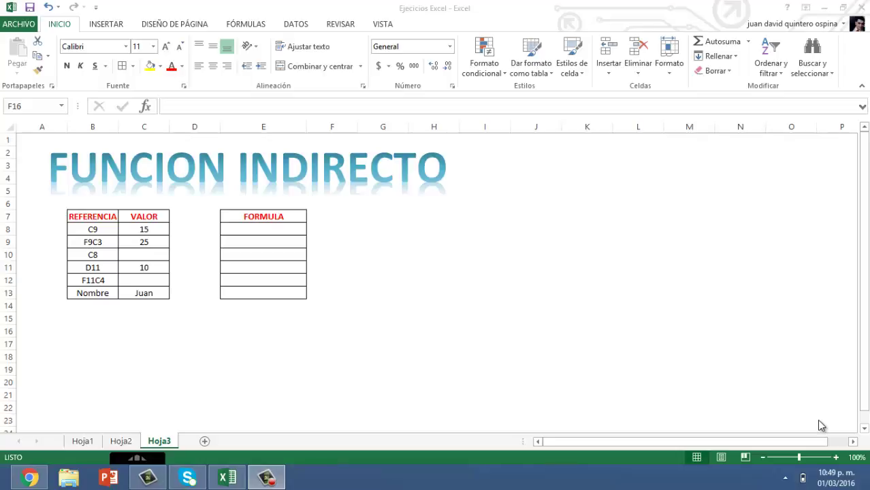
# Step: Look up INDIRECTO among the lookup and reference functions without inserting it
pyautogui.click(149, 108)
pyautogui.click(145, 108)
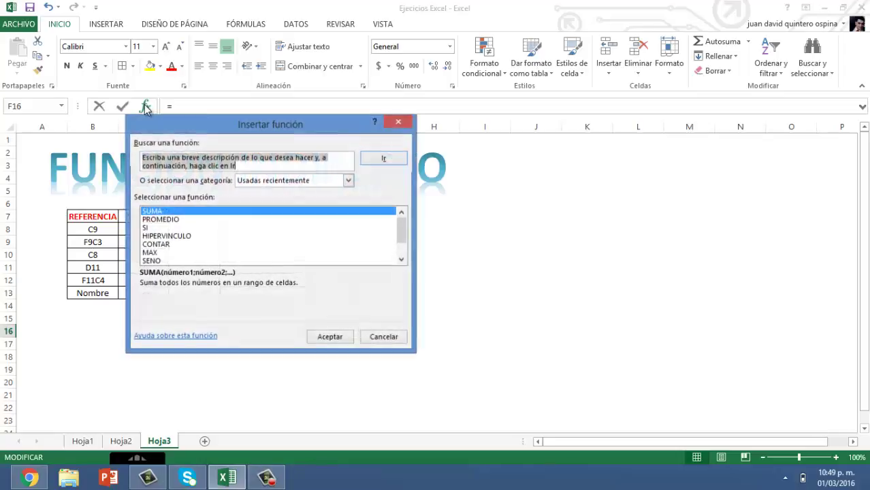
pyautogui.click(347, 180)
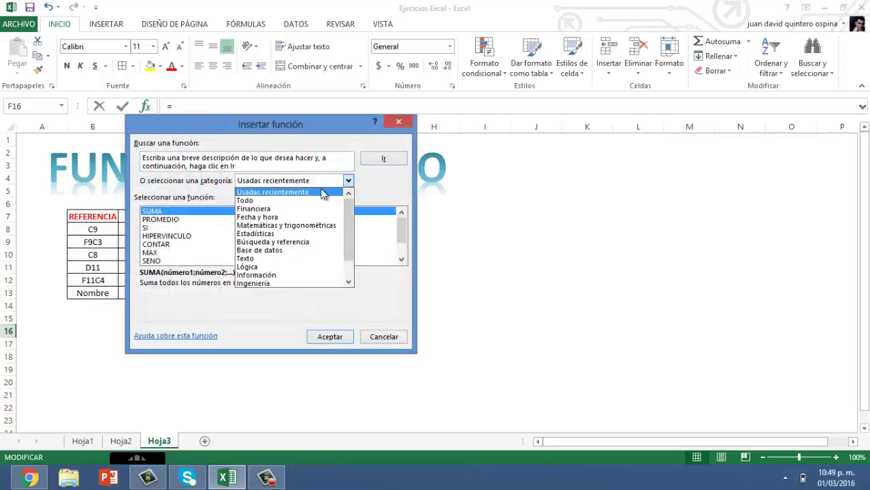
pyautogui.click(272, 242)
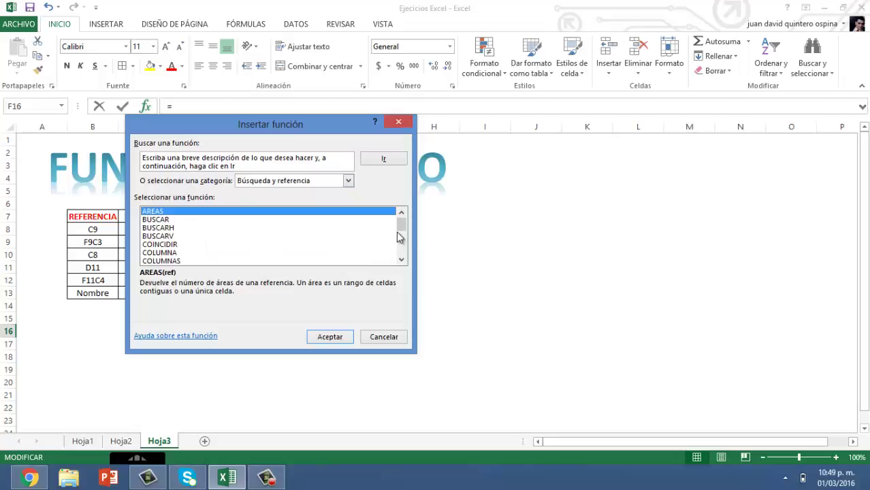
pyautogui.moveTo(401, 228); pyautogui.dragTo(398, 258)
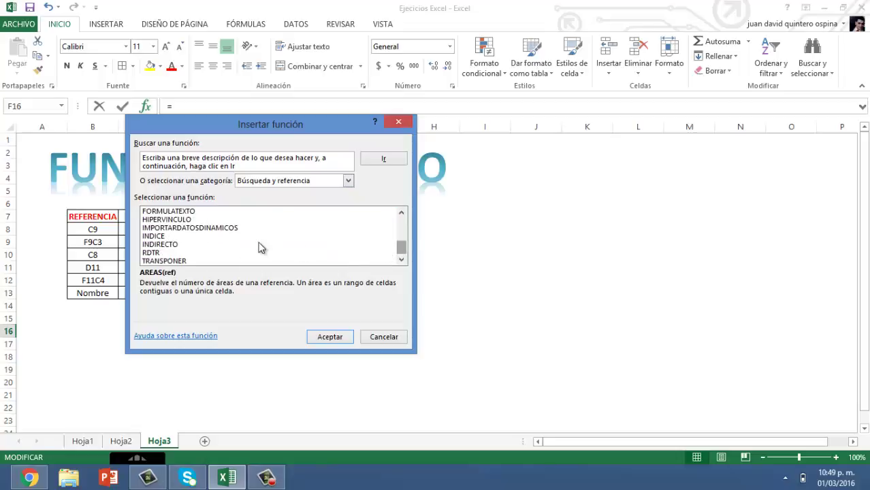
pyautogui.click(202, 246)
pyautogui.click(383, 338)
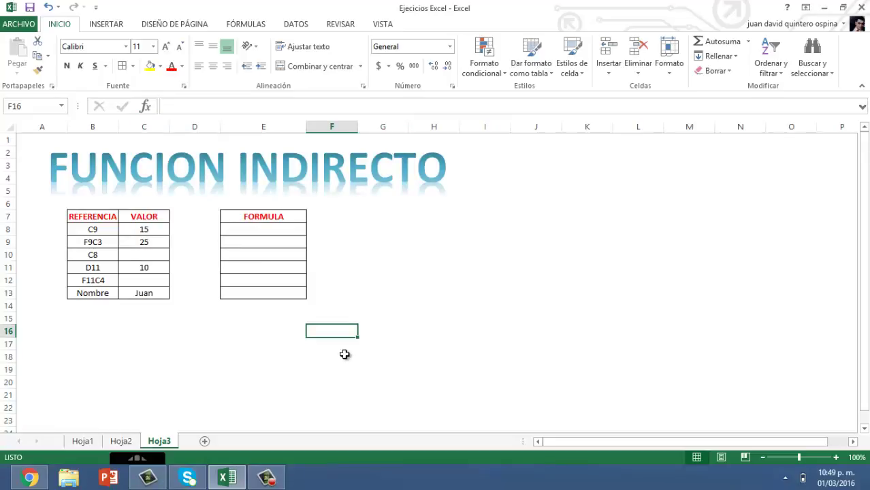
# Step: Review the REFERENCIA and VALOR columns, then return to cell E8
pyautogui.click(275, 230)
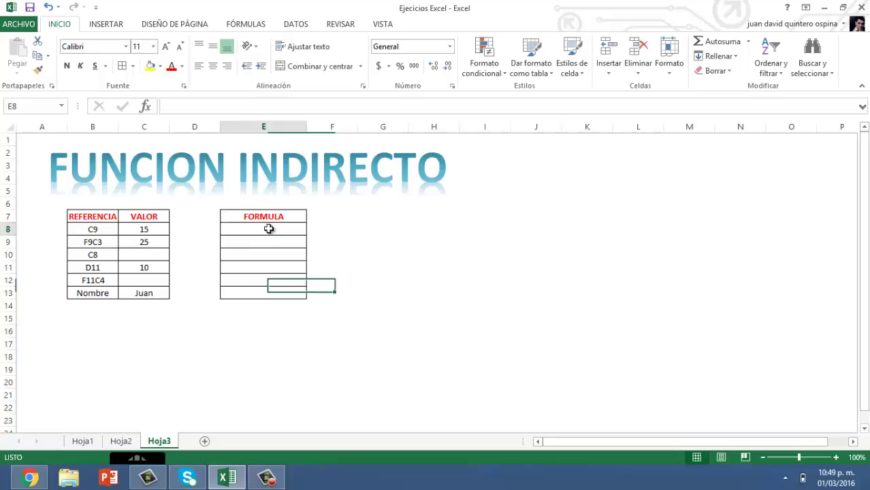
pyautogui.moveTo(91, 216); pyautogui.dragTo(89, 292)
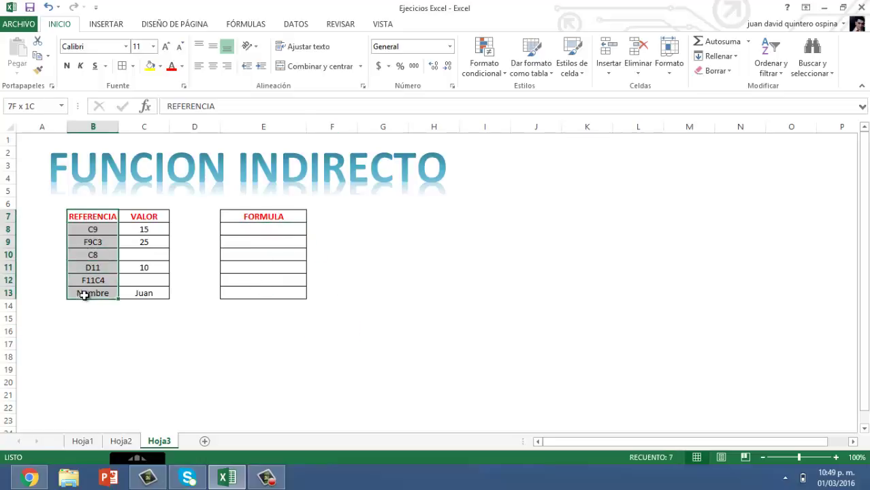
pyautogui.click(146, 215)
pyautogui.moveTo(146, 215); pyautogui.dragTo(139, 293)
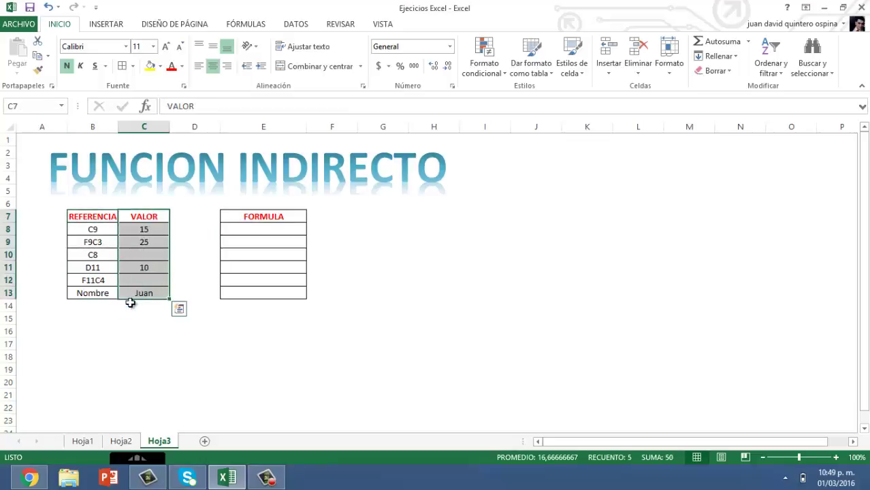
pyautogui.click(262, 230)
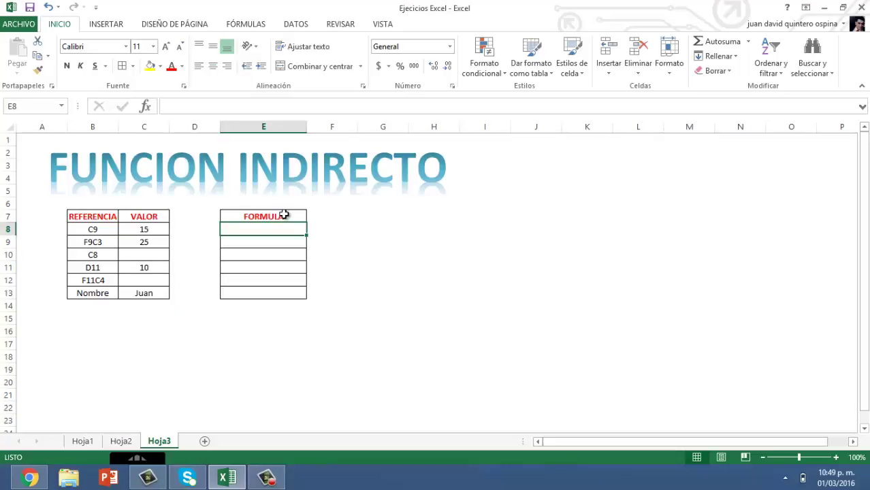
# Step: Enter =INDIRECTO(B8;VERDADERO) in E8 so it returns 25
pyautogui.write('=')
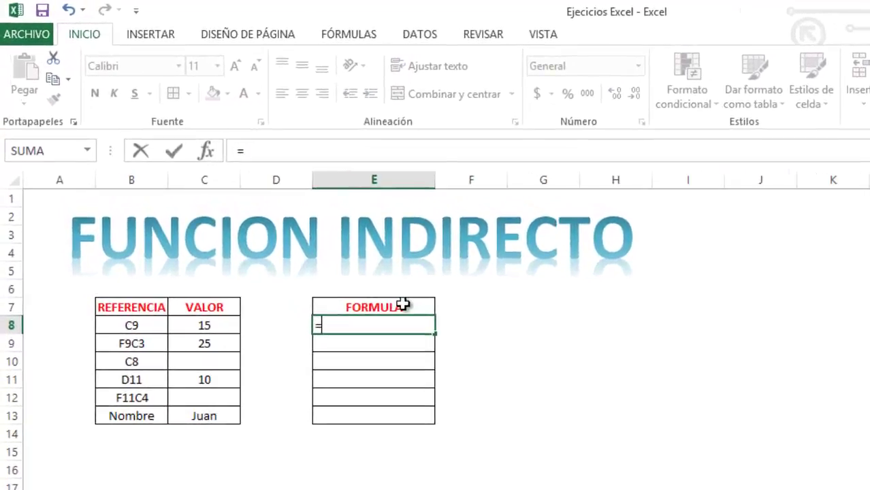
pyautogui.write('INDIR')
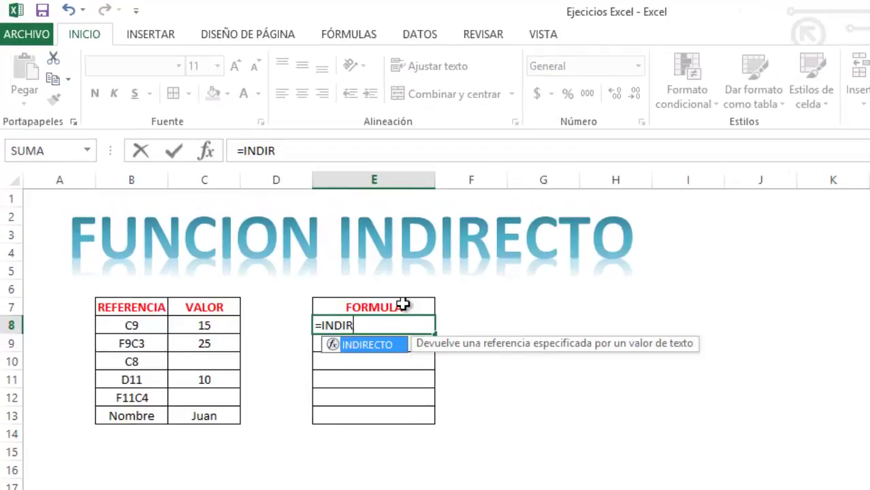
pyautogui.write('ECTO')
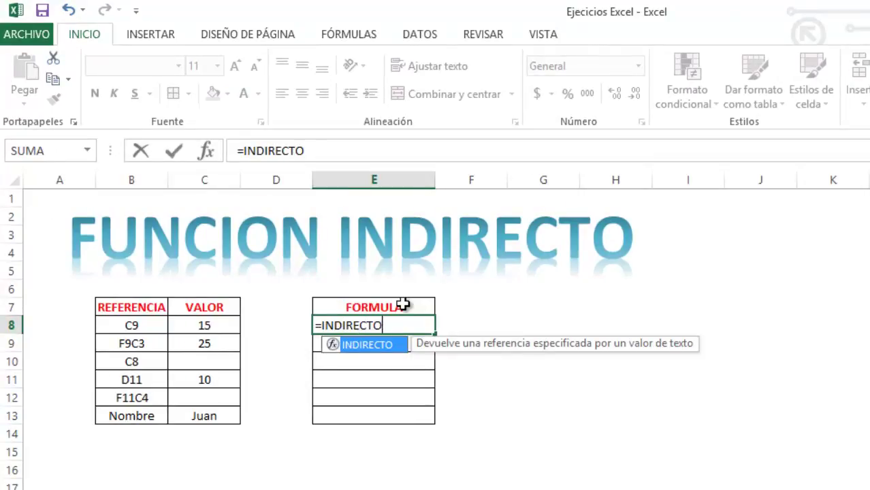
pyautogui.write('(')
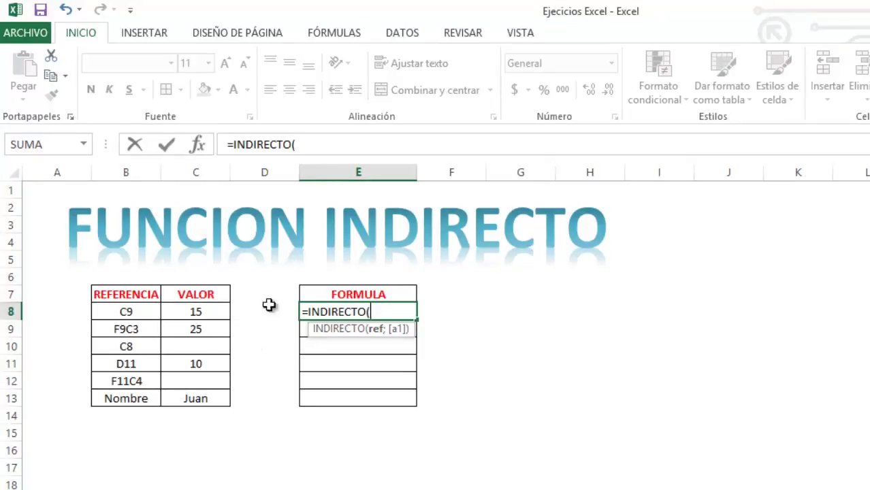
pyautogui.click(131, 311)
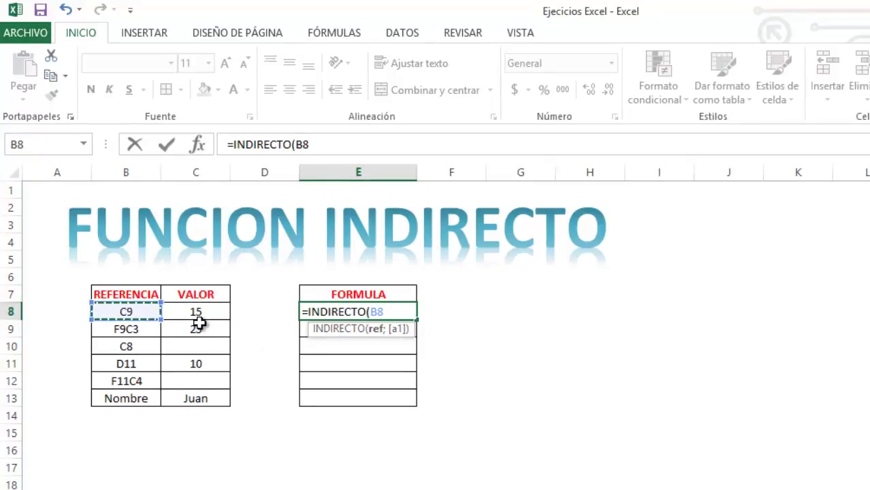
pyautogui.write(';')
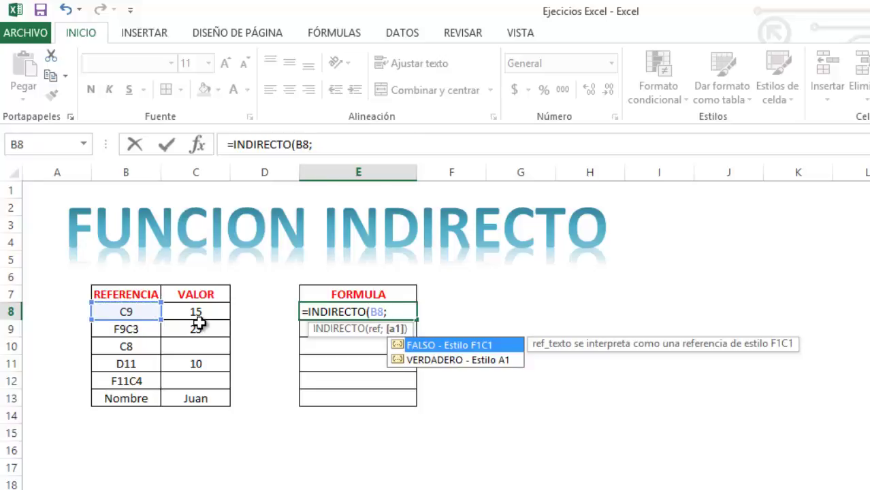
pyautogui.press('Down')
pyautogui.press('Up')
pyautogui.click(501, 359)
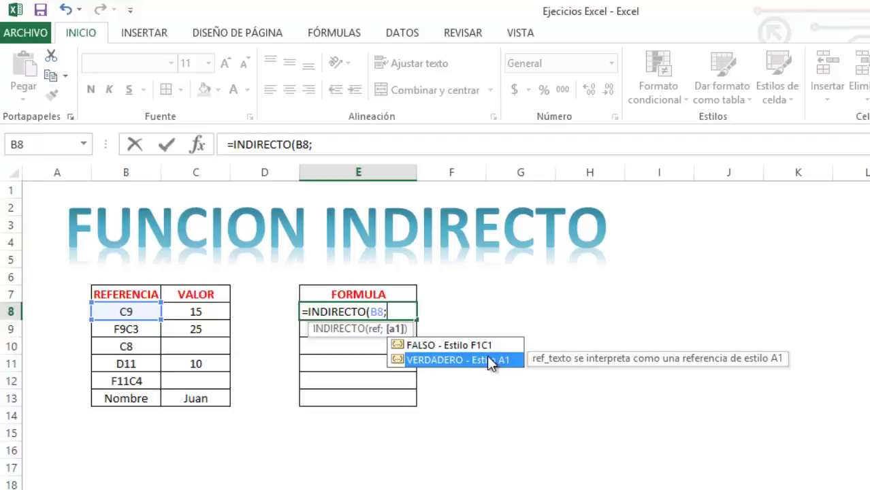
pyautogui.doubleClick(494, 359)
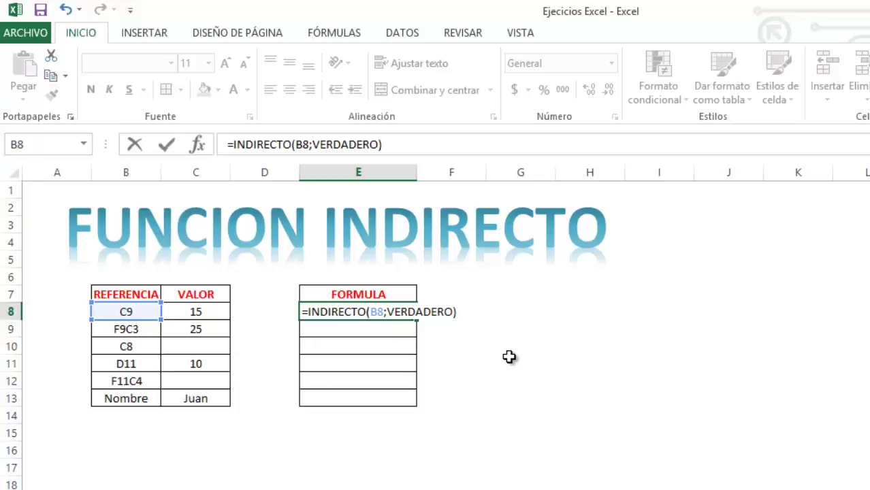
pyautogui.press('Return')
# Step: Centre the 25 result in E8
pyautogui.press('Up')
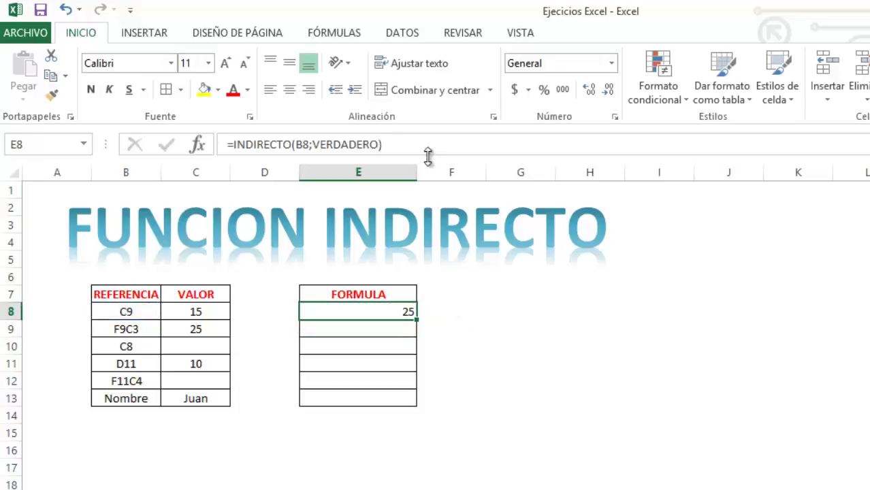
pyautogui.click(289, 90)
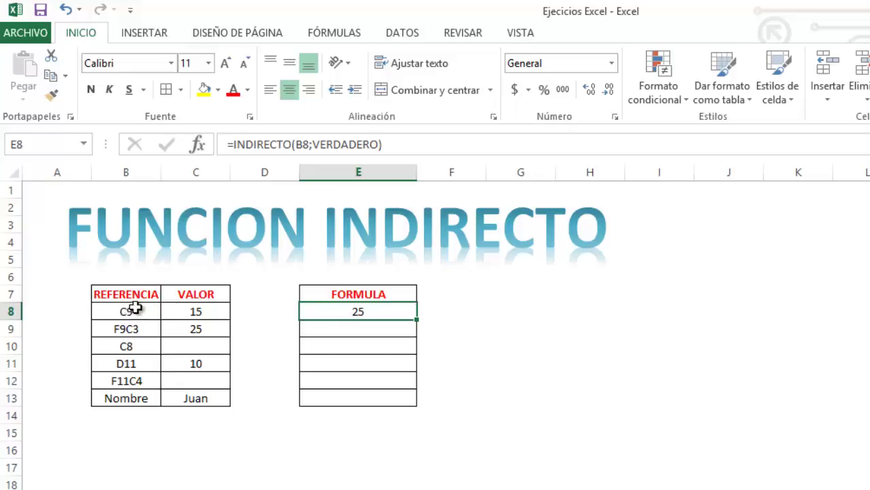
pyautogui.click(350, 329)
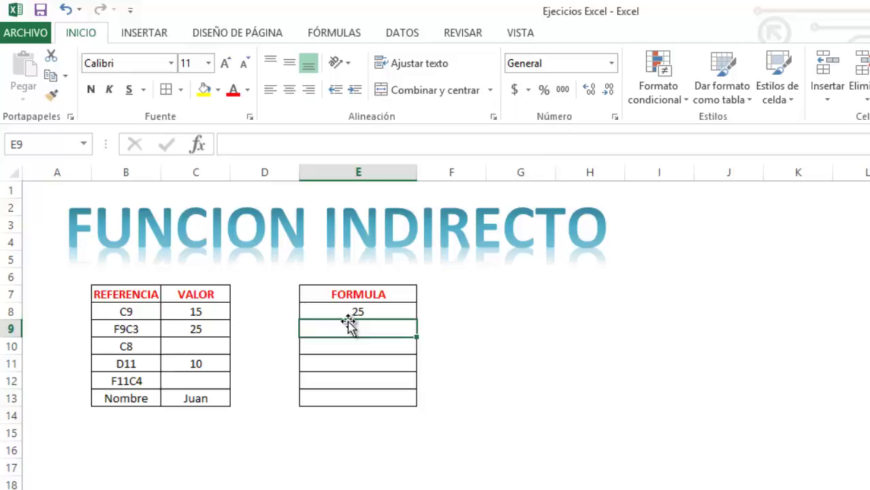
# Step: Enter =INDIRECTO(B9;FALSO) in E9 to read the F9C3 reference as 25
pyautogui.write('=INDIC')
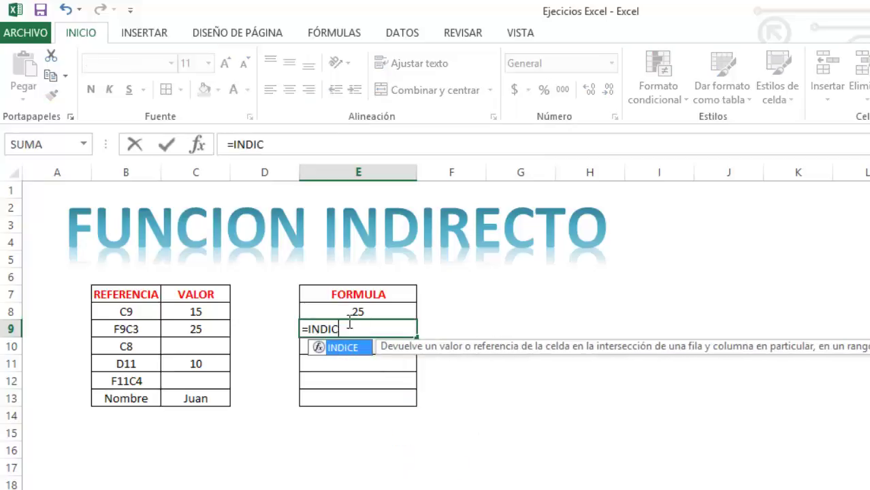
pyautogui.press('BackSpace')
pyautogui.write('RECTO')
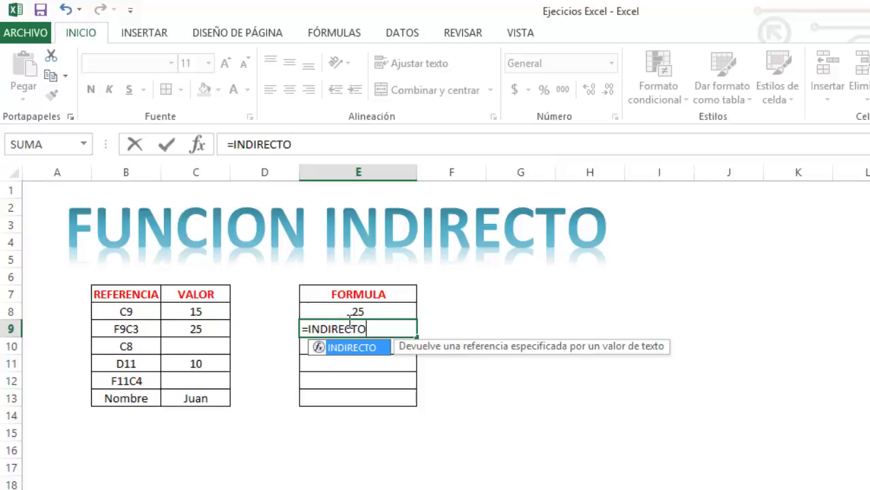
pyautogui.write('(')
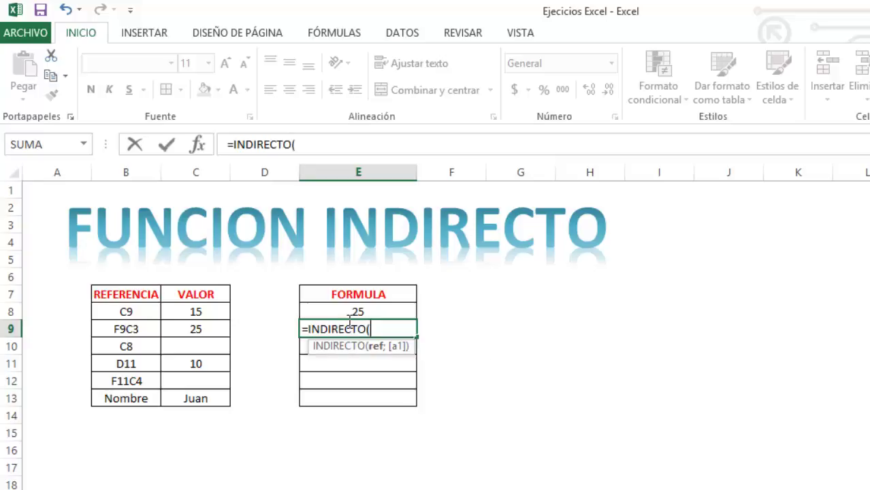
pyautogui.click(139, 327)
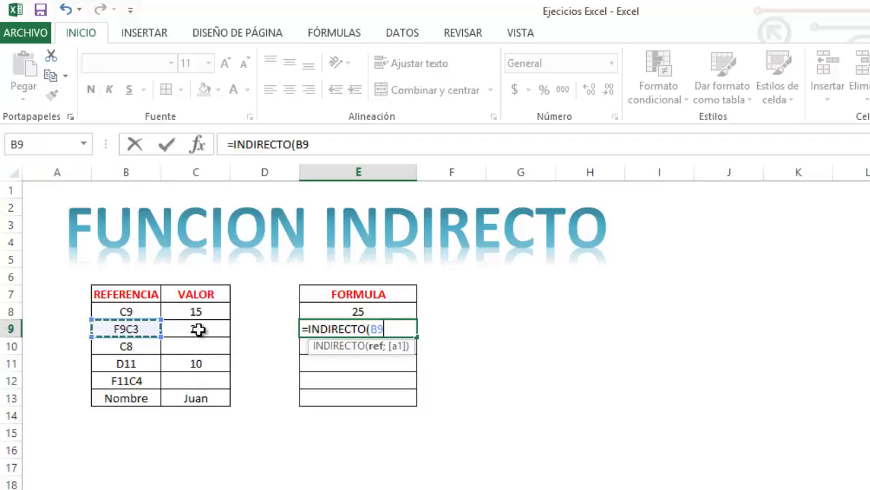
pyautogui.write(';')
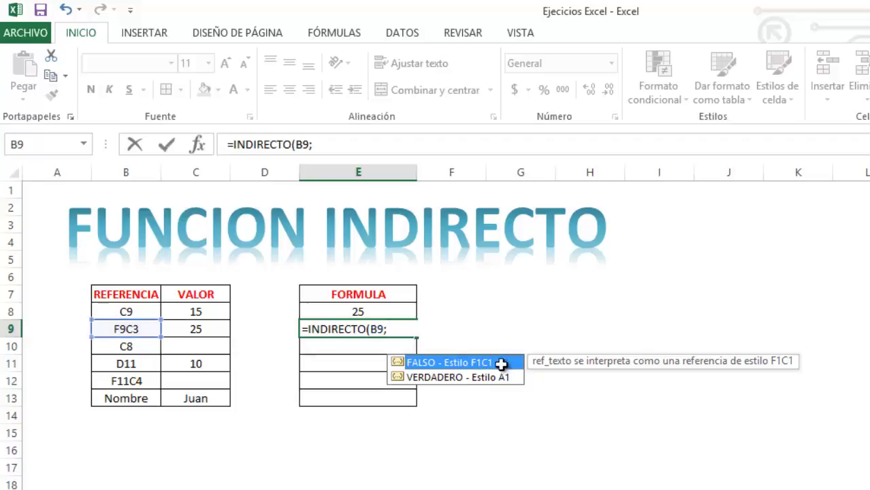
pyautogui.doubleClick(476, 362)
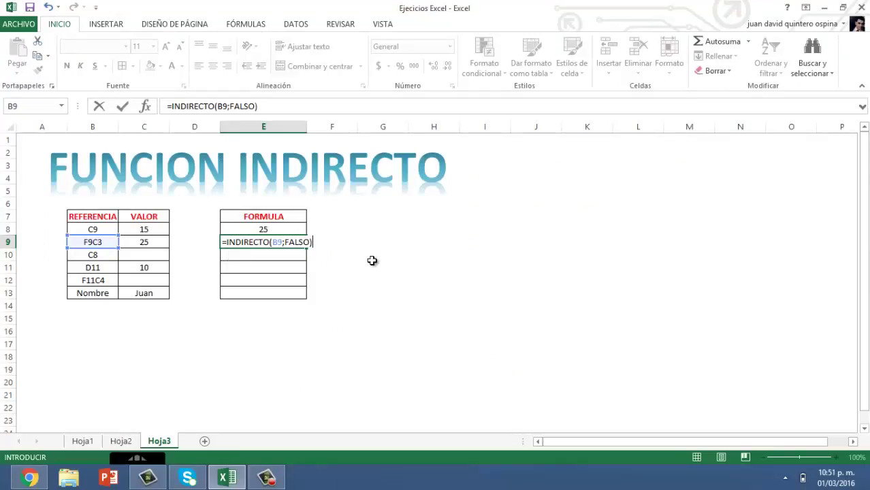
pyautogui.press('Return')
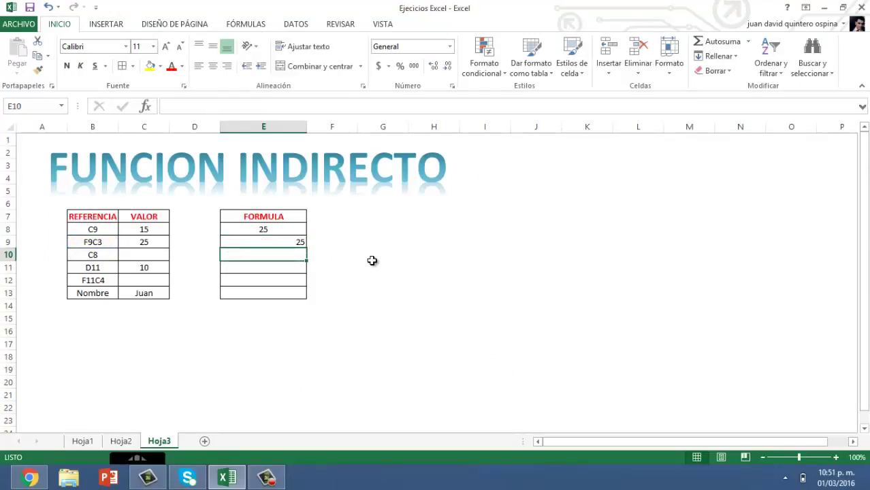
# Step: Centre all values in the FORMULA column E8:E13
pyautogui.moveTo(284, 231); pyautogui.dragTo(276, 292)
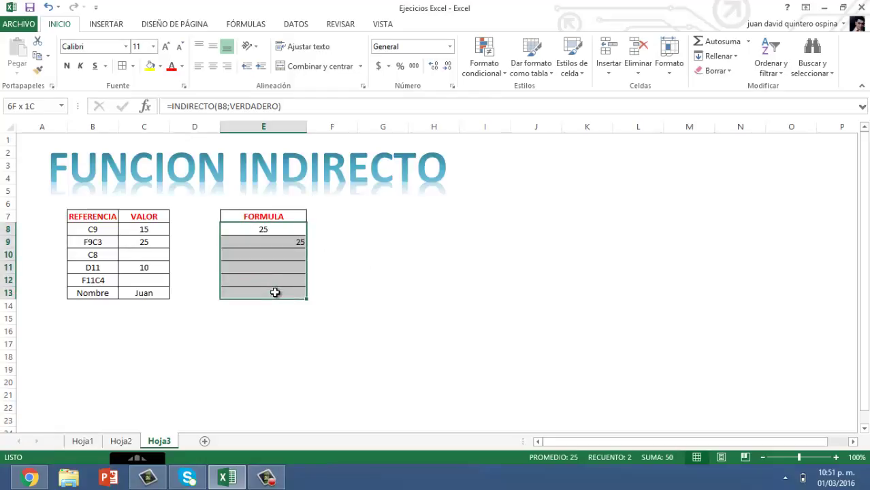
pyautogui.click(211, 68)
pyautogui.click(211, 68)
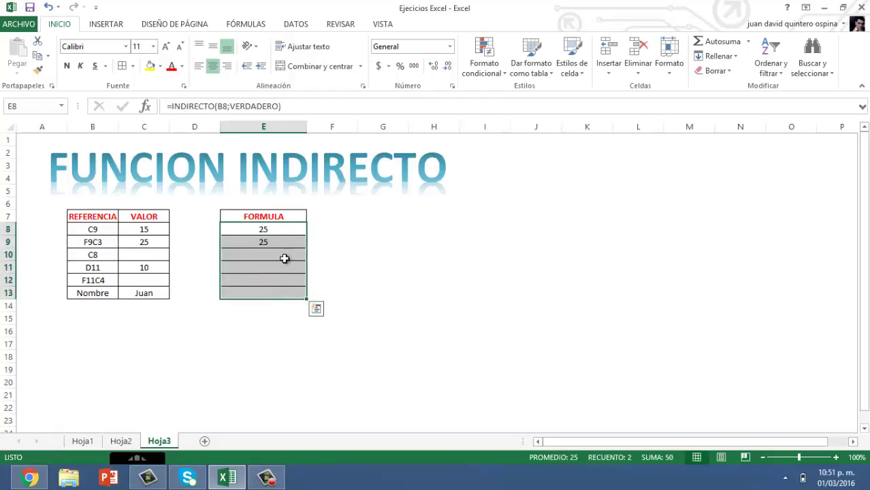
pyautogui.click(274, 244)
pyautogui.press('Return')
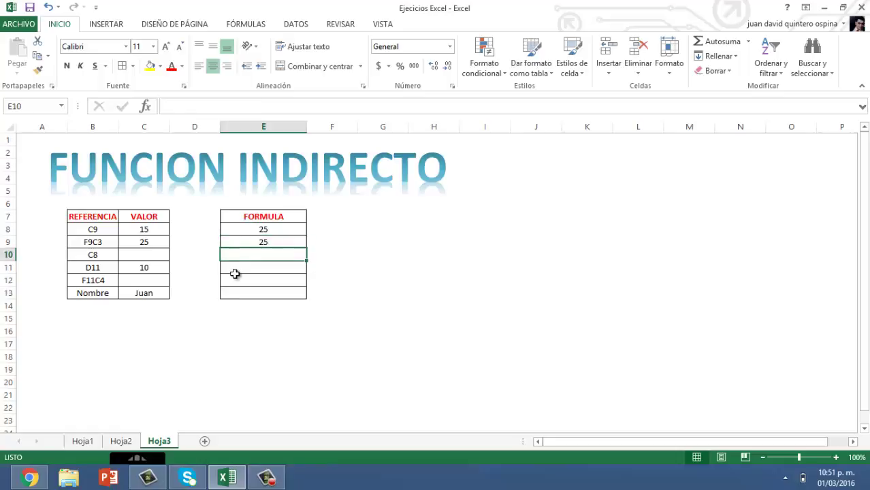
# Step: Enter =INDIRECTO(B10;VERDADERO) in E10 so it returns 15
pyautogui.write('=')
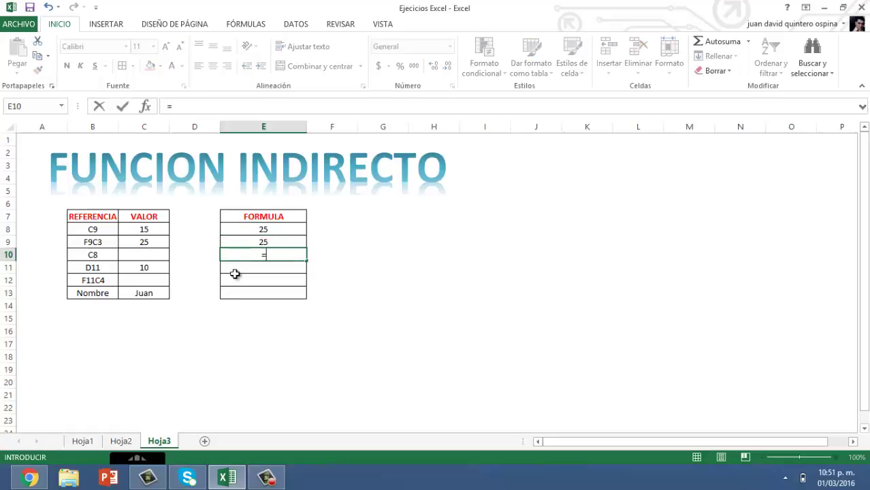
pyautogui.write('INDIRE')
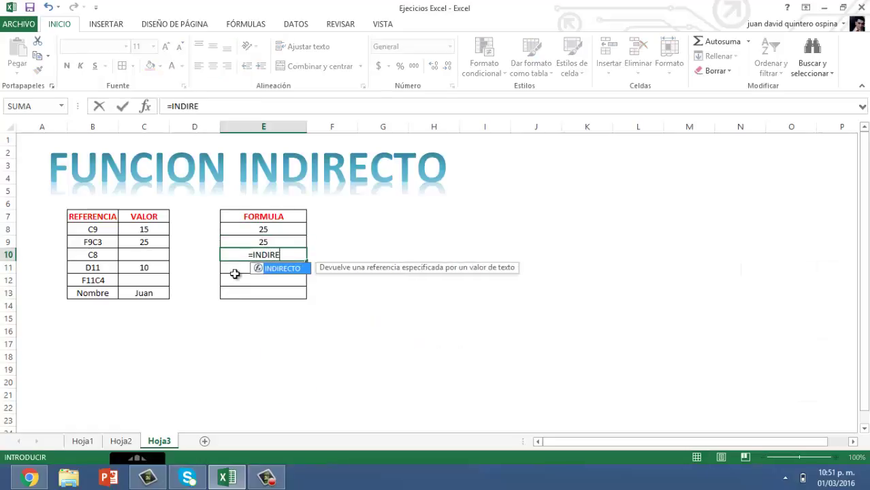
pyautogui.write('CTO(')
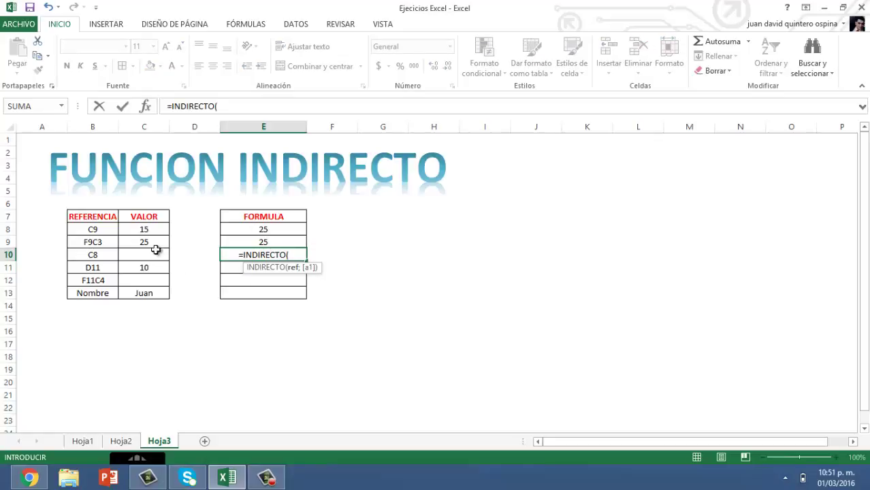
pyautogui.click(103, 256)
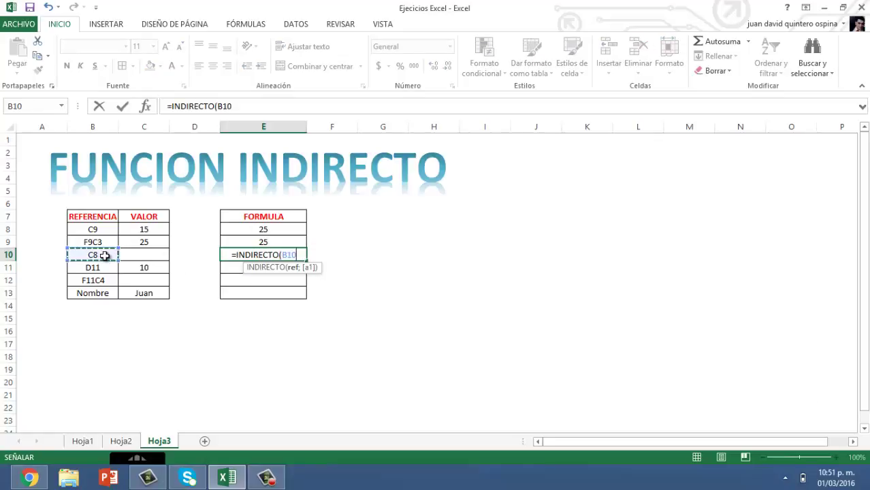
pyautogui.write(';')
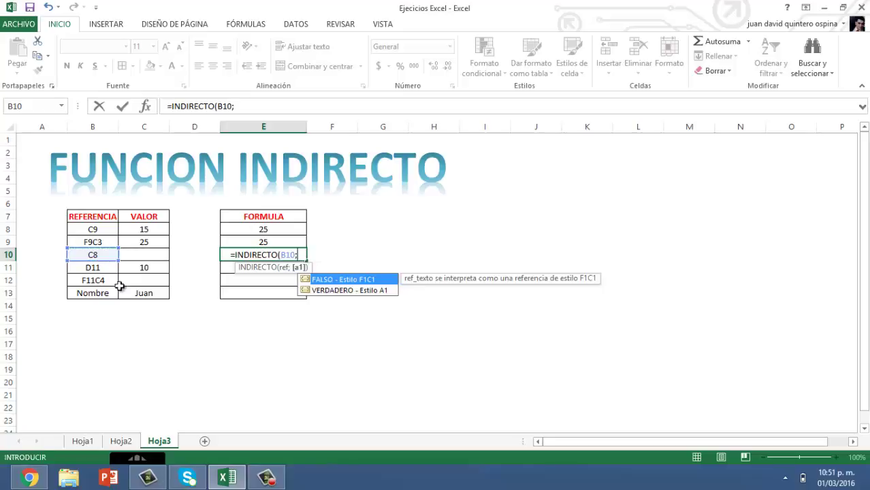
pyautogui.doubleClick(350, 291)
pyautogui.write(')')
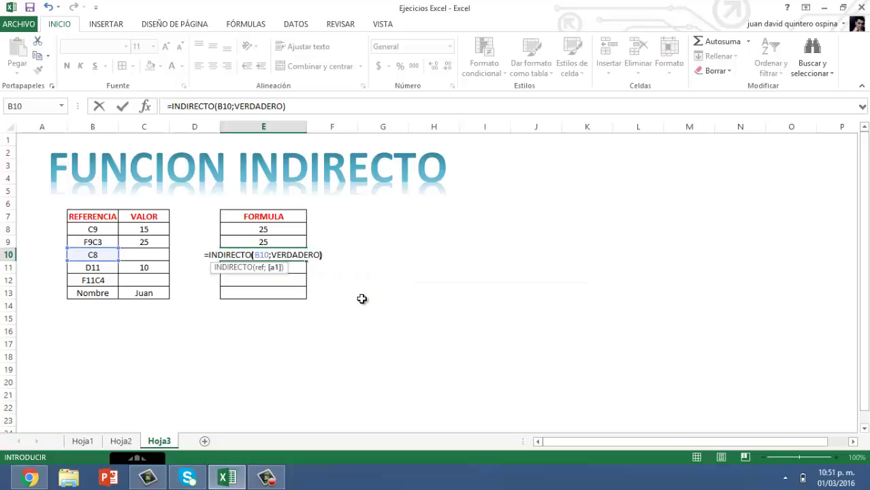
pyautogui.press('Return')
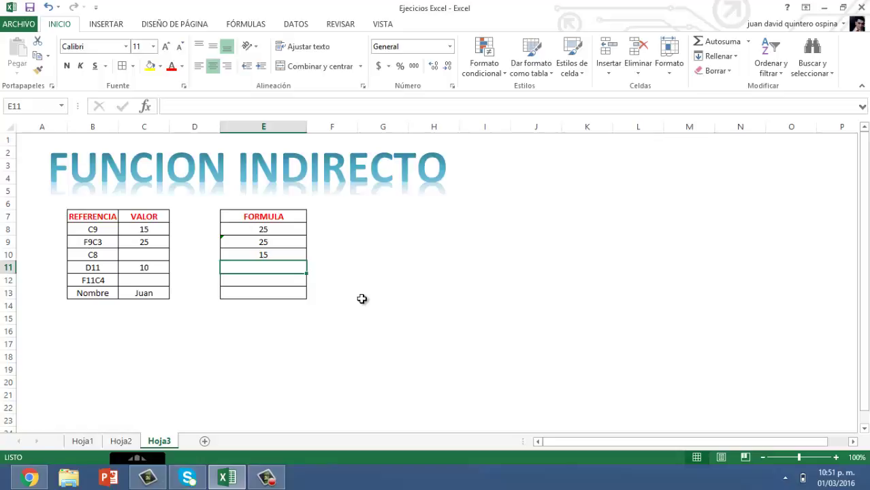
pyautogui.press('Up')
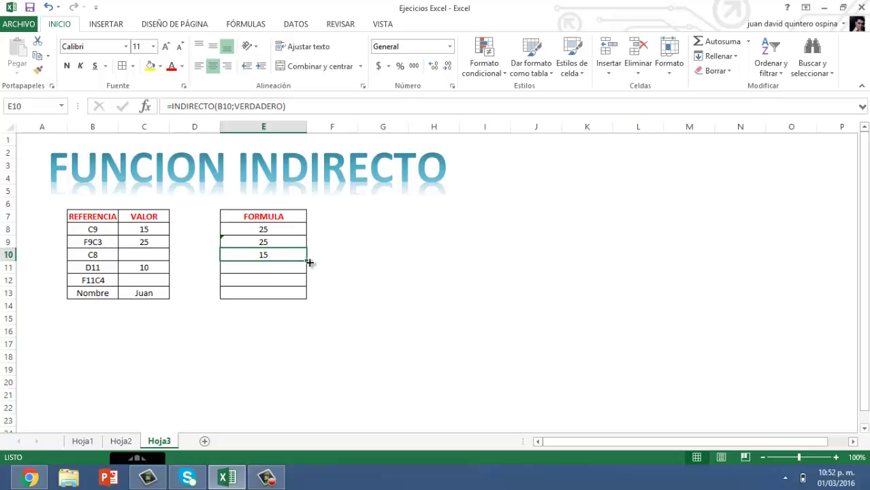
# Step: Fill E10's formula down to E13 and inspect E11's formula, which returns 0
pyautogui.moveTo(307, 262); pyautogui.dragTo(305, 296)
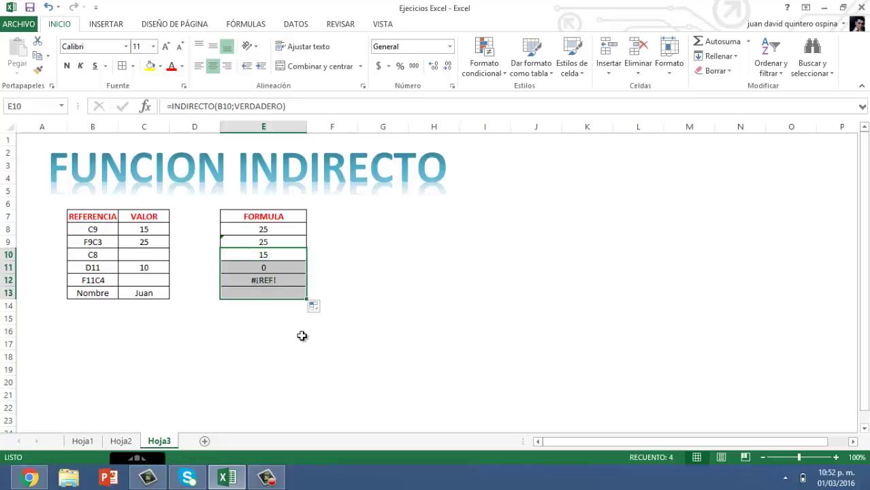
pyautogui.click(286, 269)
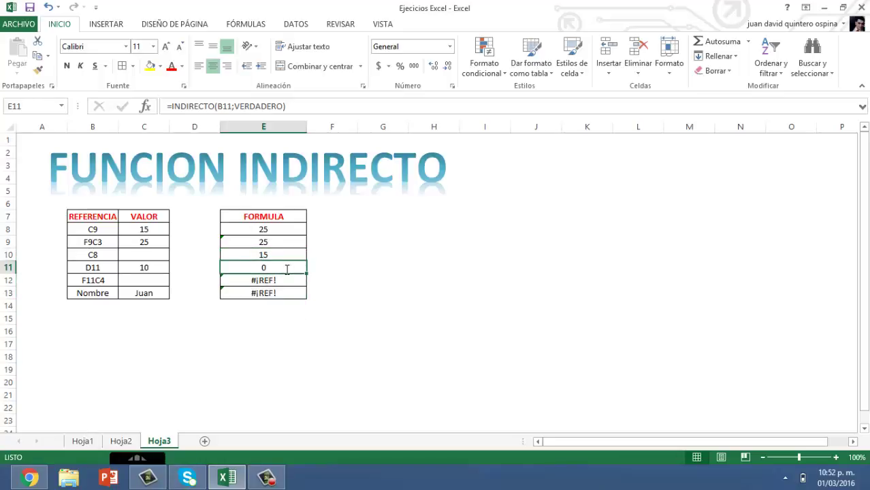
pyautogui.doubleClick(286, 269)
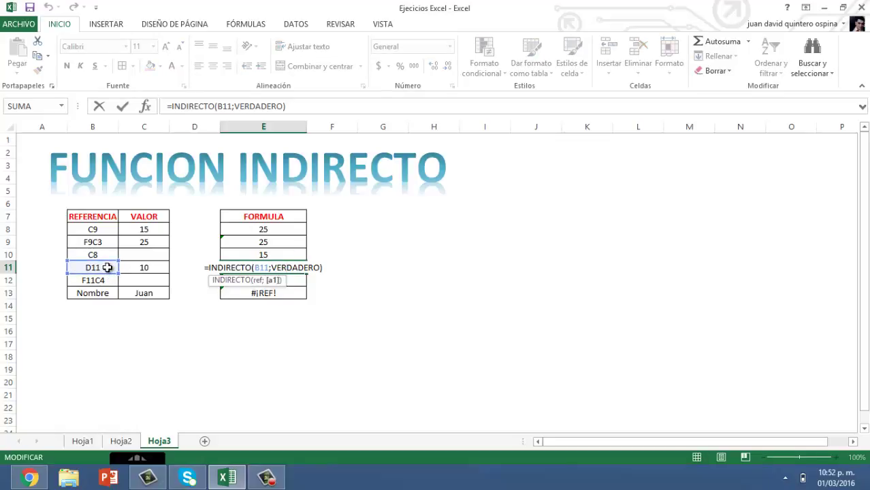
pyautogui.press('Escape')
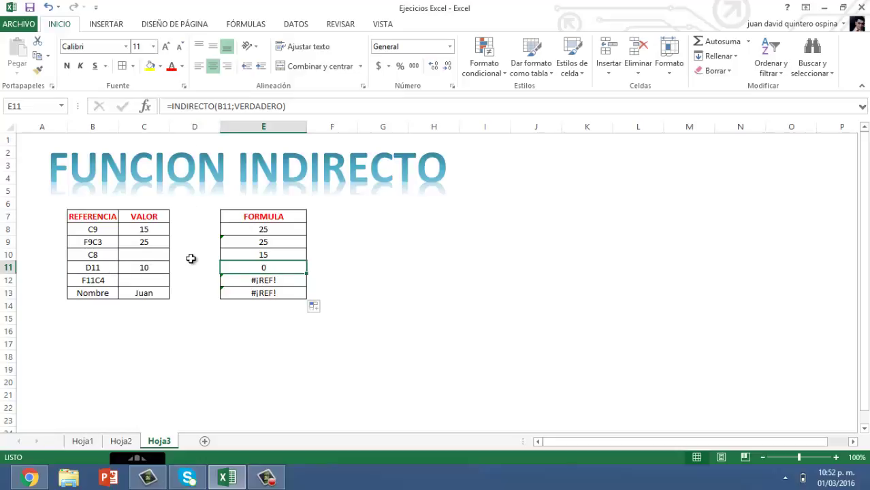
# Step: Copy the 10 from C11 into D11 so E11 returns 10
pyautogui.click(197, 266)
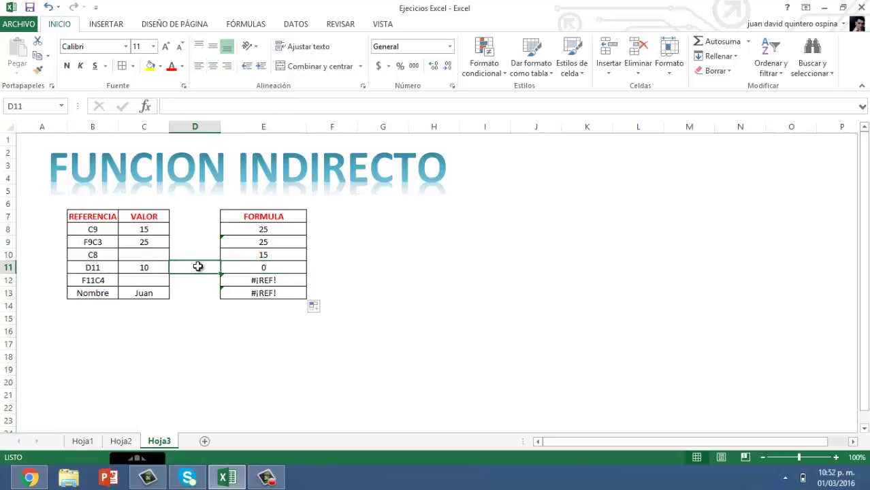
pyautogui.click(159, 268)
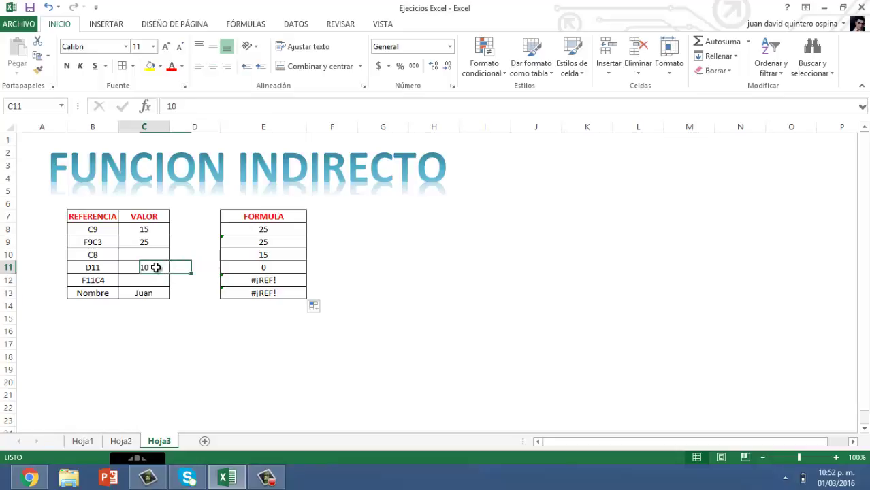
pyautogui.hotkey('ctrl', 'c')
pyautogui.click(208, 270)
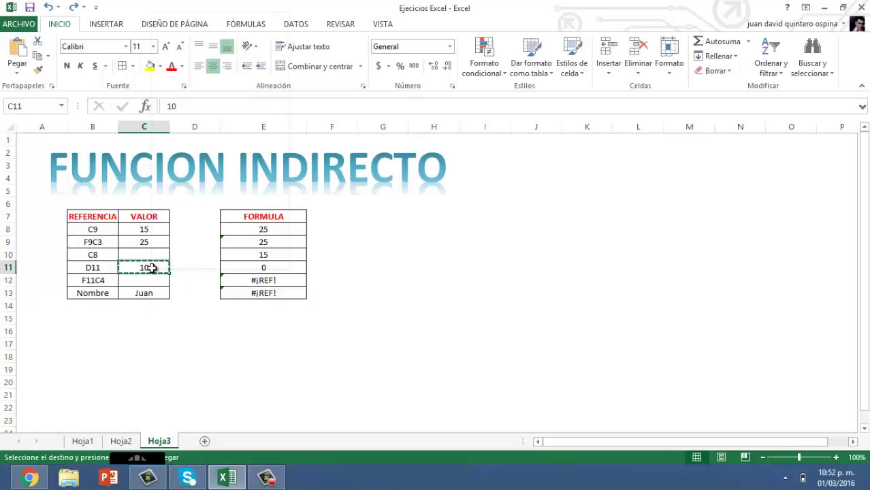
pyautogui.rightClick(151, 267)
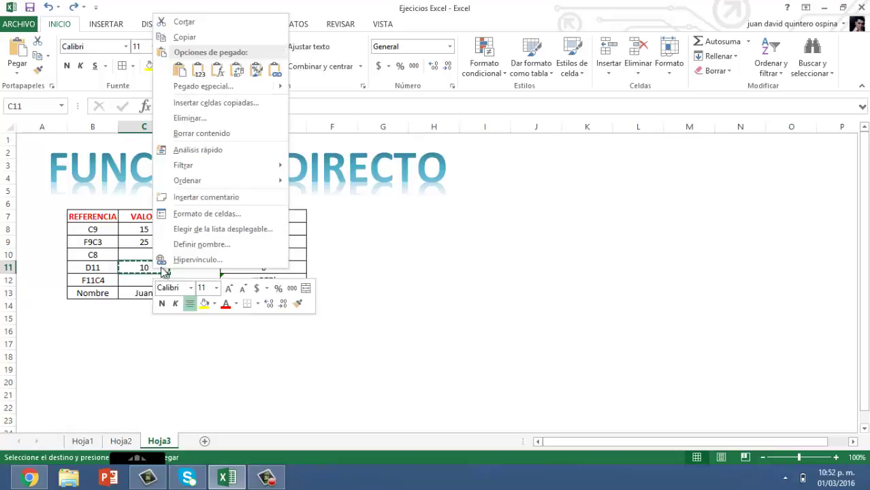
pyautogui.click(191, 37)
pyautogui.click(198, 268)
pyautogui.rightClick(199, 268)
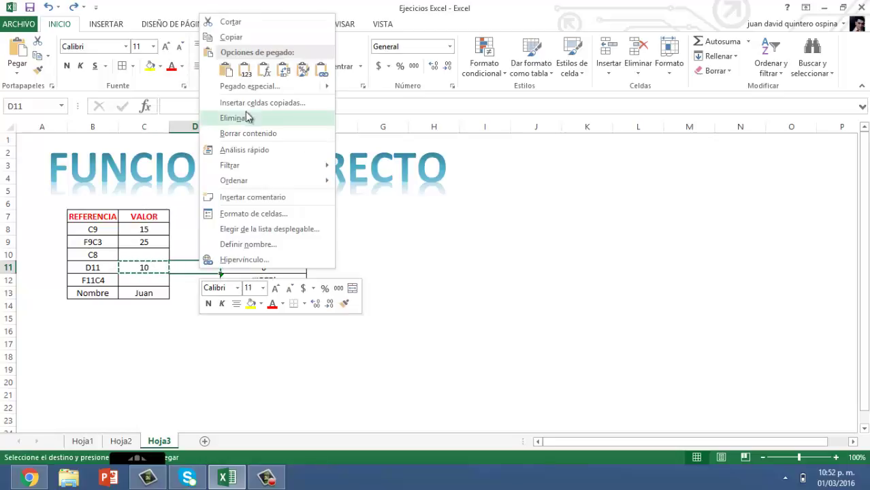
pyautogui.click(245, 71)
pyautogui.click(272, 271)
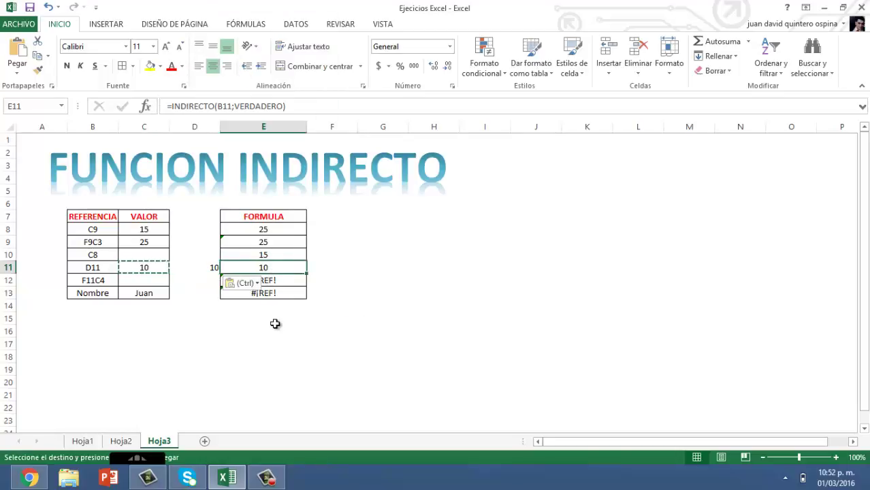
pyautogui.click(285, 279)
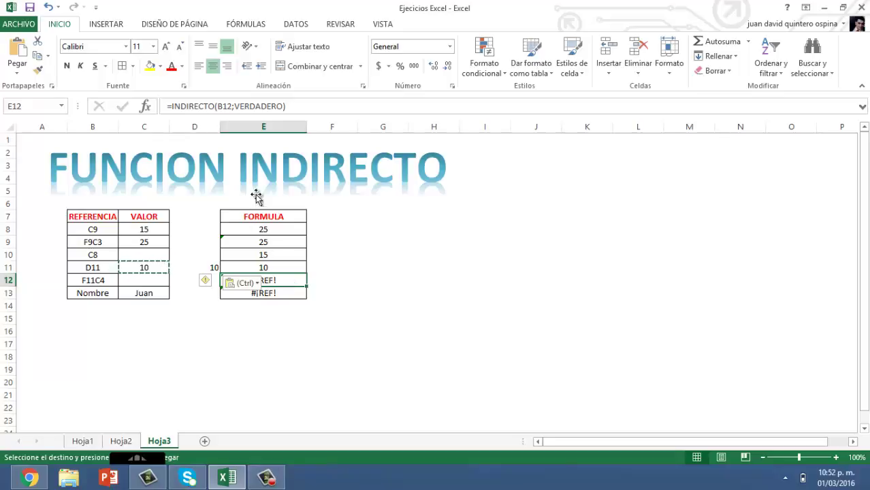
# Step: Change E12's formula to =INDIRECTO(B12;FALSO) so it returns 10
pyautogui.click(234, 107)
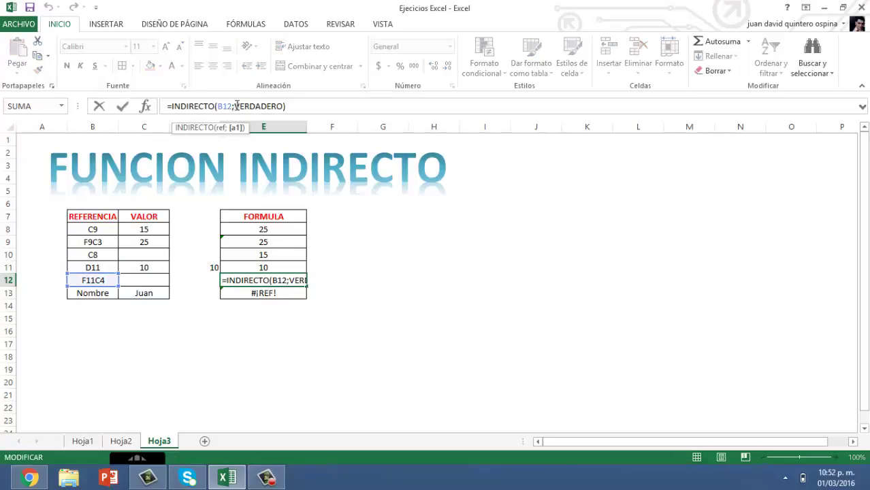
pyautogui.moveTo(286, 106); pyautogui.dragTo(236, 106)
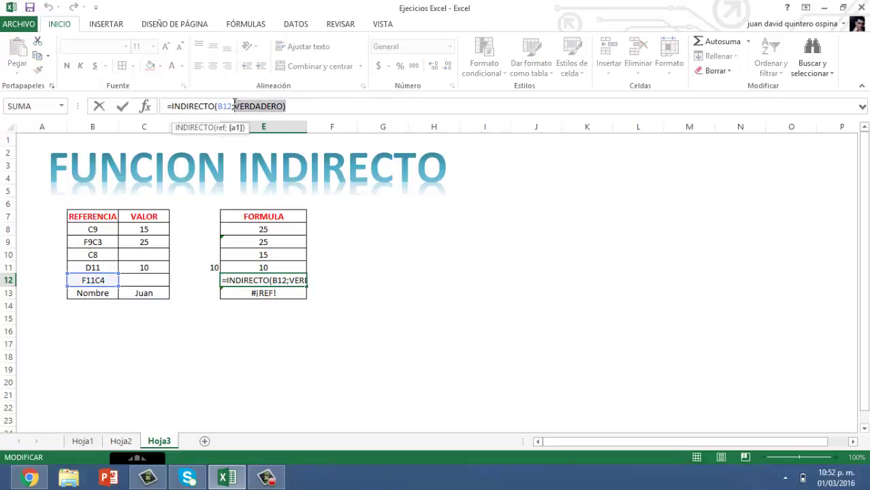
pyautogui.press('BackSpace')
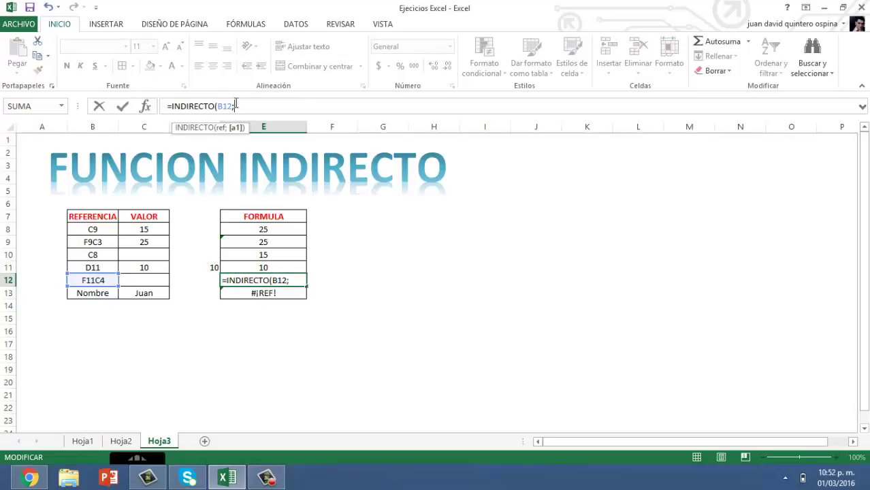
pyautogui.write('FALSO')
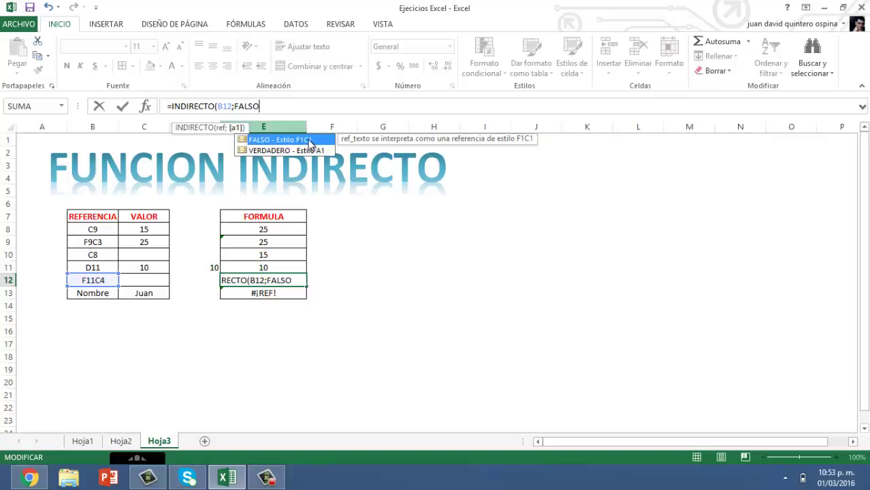
pyautogui.write(')')
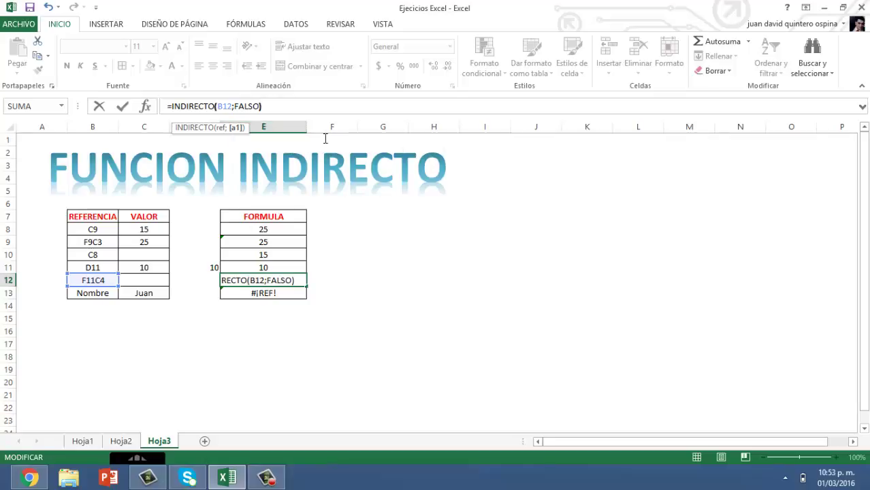
pyautogui.press('Return')
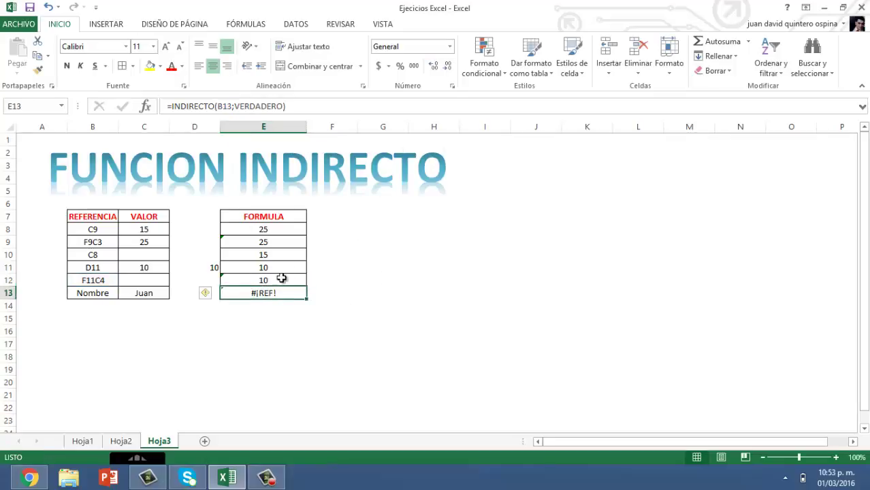
pyautogui.click(281, 279)
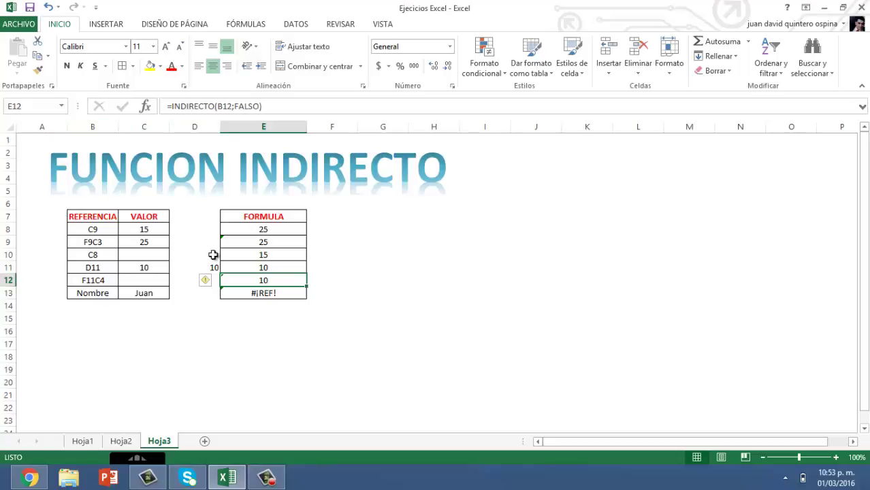
pyautogui.click(258, 294)
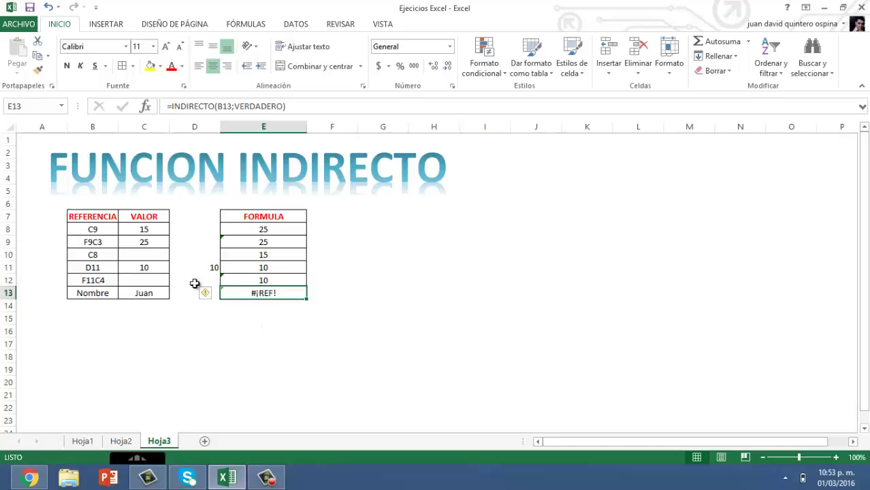
pyautogui.doubleClick(269, 292)
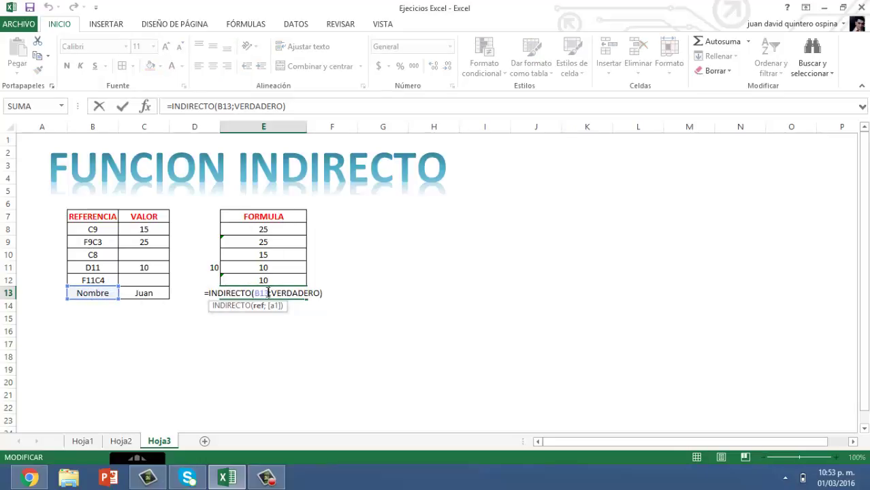
pyautogui.hotkey('ctrl', 'Return')
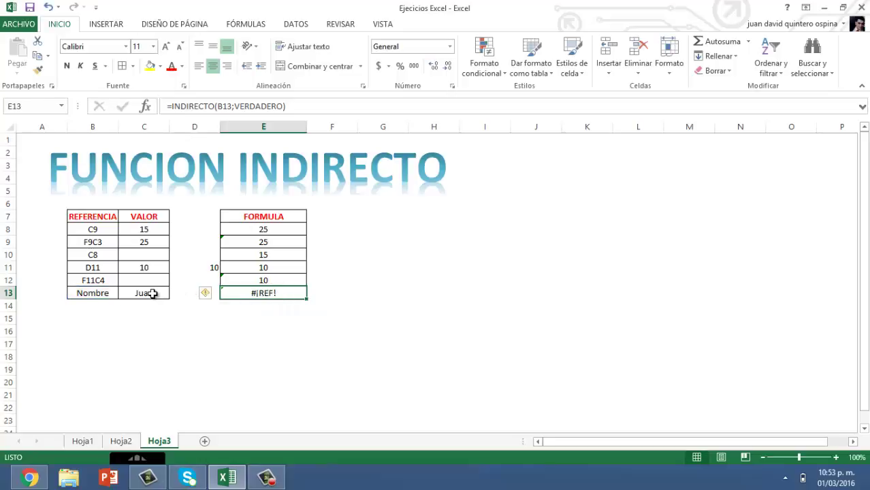
pyautogui.click(153, 293)
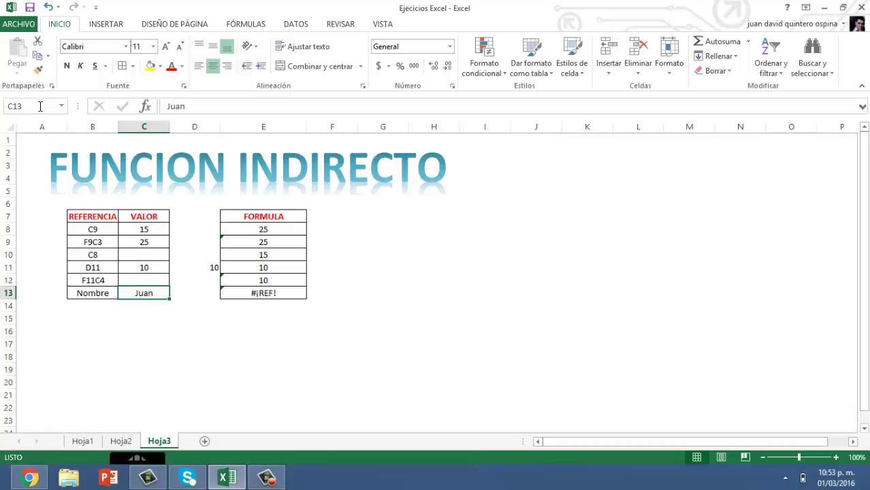
# Step: Name cell C13 'Nombre' in the Name Box so E13 shows Juan
pyautogui.click(4, 106)
pyautogui.press('BackSpace')
pyautogui.write('Nombre')
pyautogui.press('Return')
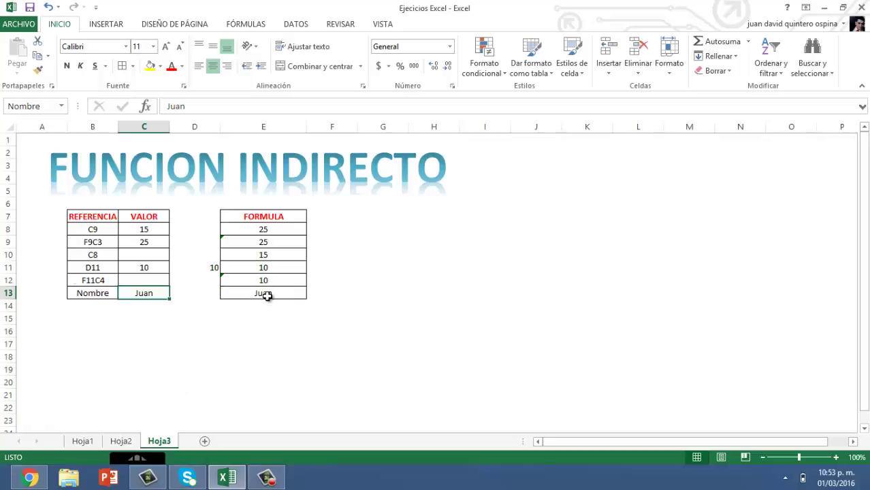
pyautogui.click(267, 294)
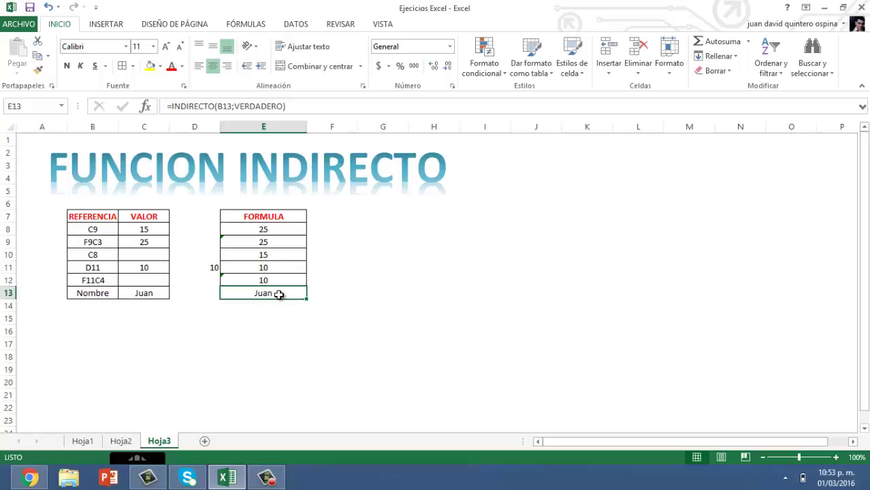
pyautogui.click(247, 360)
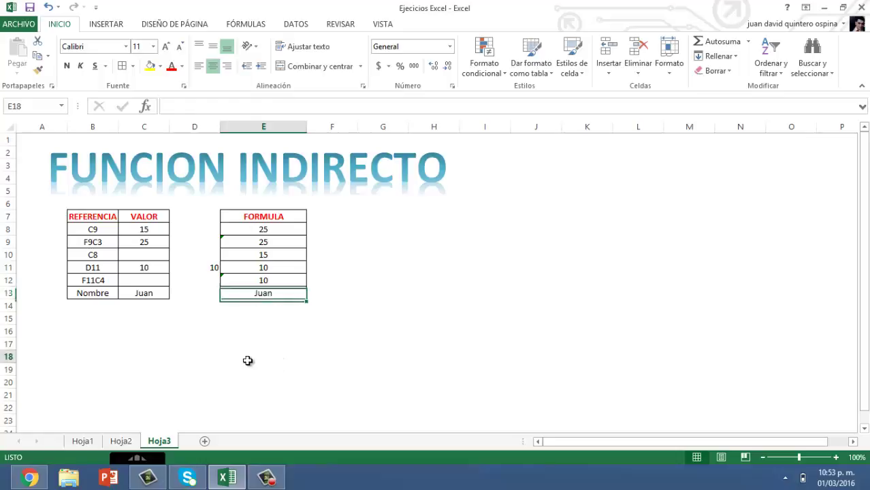